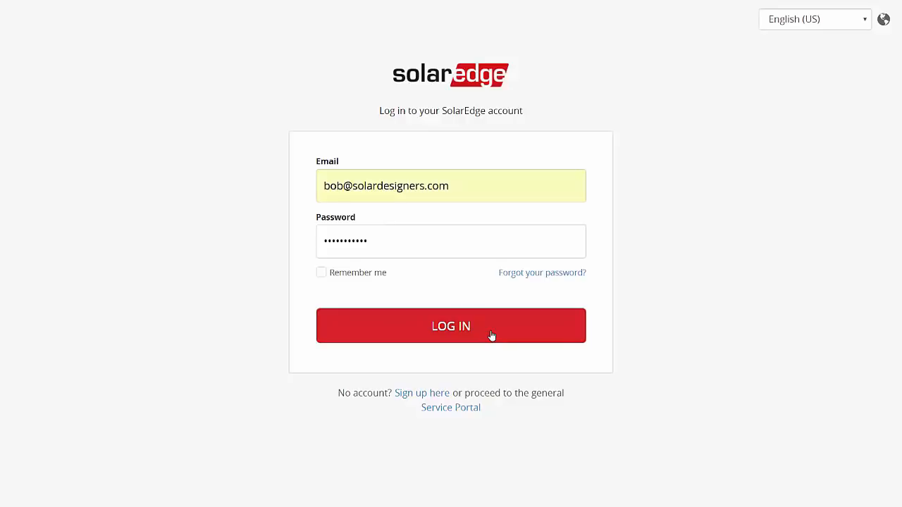
# Log in to the SolarEdge Designer account with the filled-in e-mail and password.
pyautogui.click(492, 336)
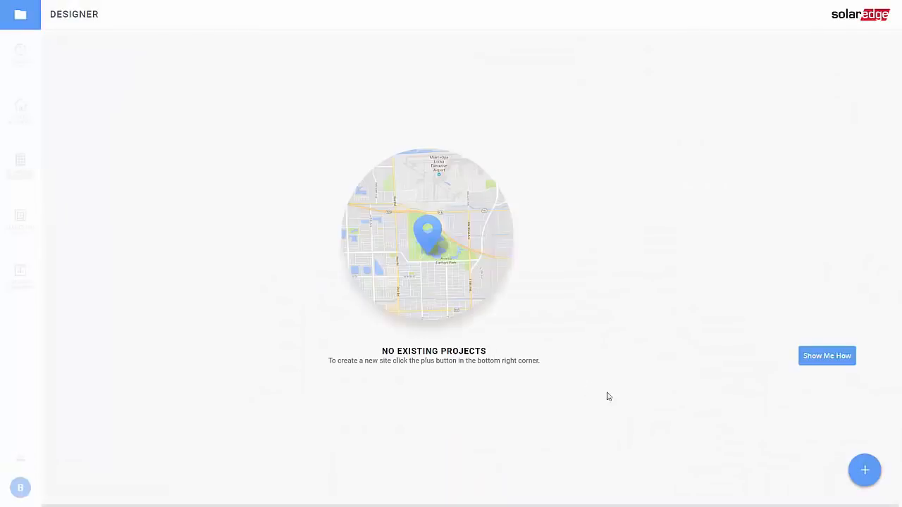
# Start a new project named 'New Demo Project' and accept the suggested Phoenix, AZ address.
pyautogui.click(861, 480)
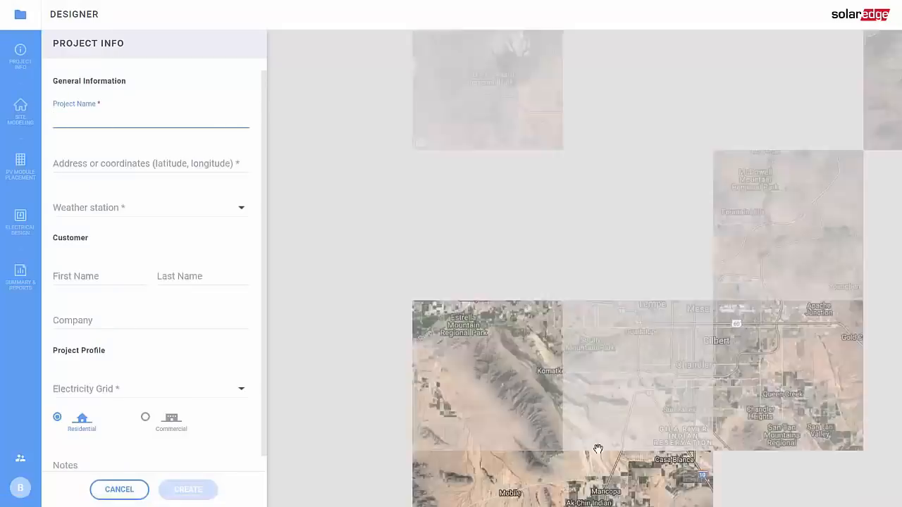
pyautogui.write('New De')
pyautogui.write('mo Project')
pyautogui.press('Tab')
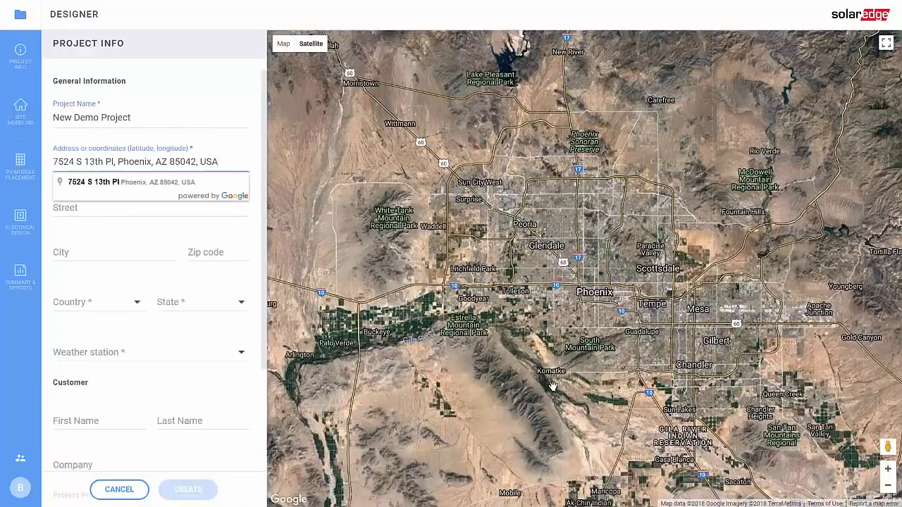
pyautogui.press('Return')
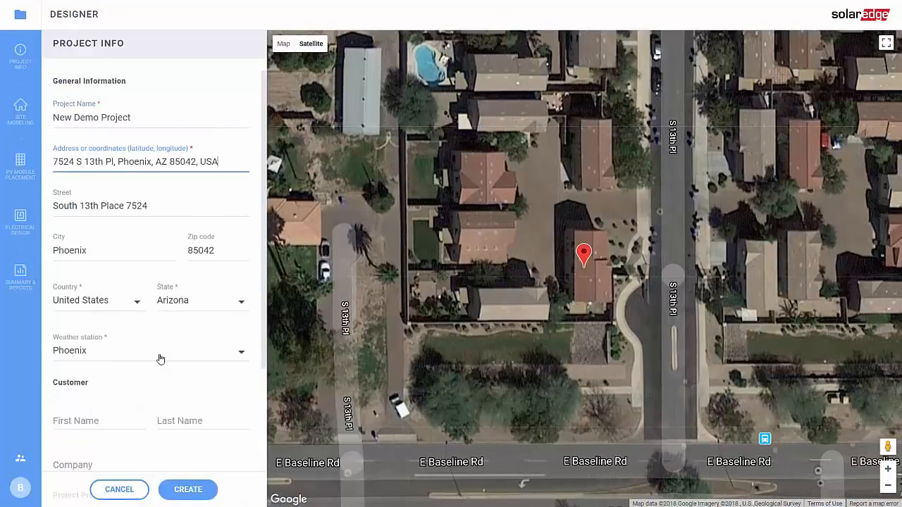
# Enter the customer's first and last name, keep the 240V split phase grid, and create the project.
pyautogui.scroll(-1, 117, 263)
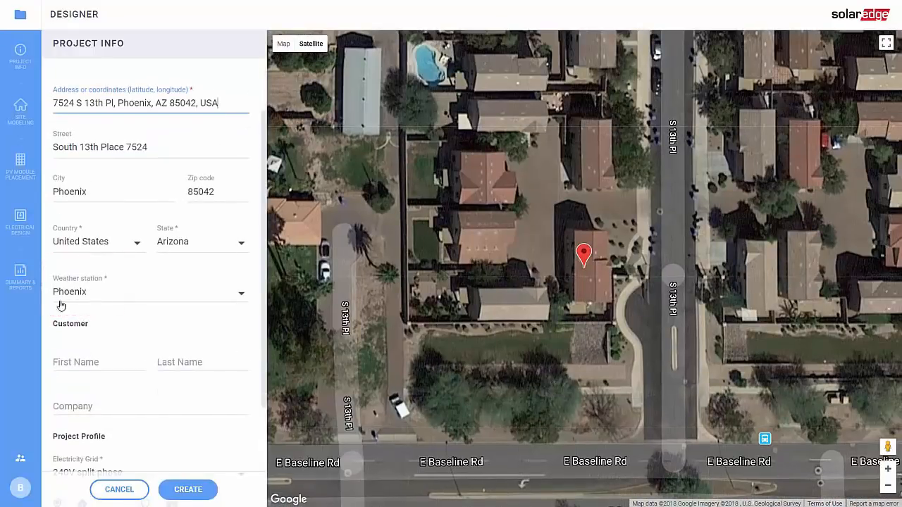
pyautogui.scroll(-1, 62, 305)
pyautogui.click(105, 302)
pyautogui.write('John')
pyautogui.press('Tab')
pyautogui.write('Smith')
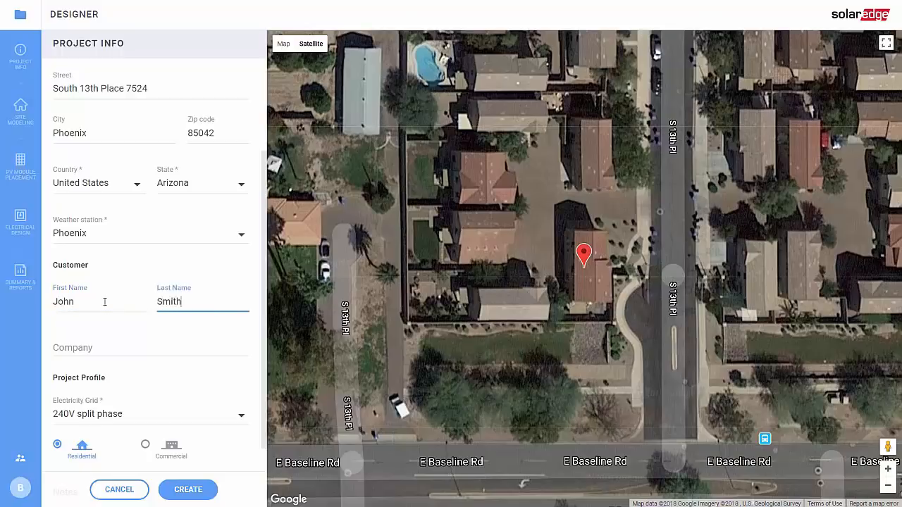
pyautogui.press('Tab')
pyautogui.scroll(-3, 104, 310)
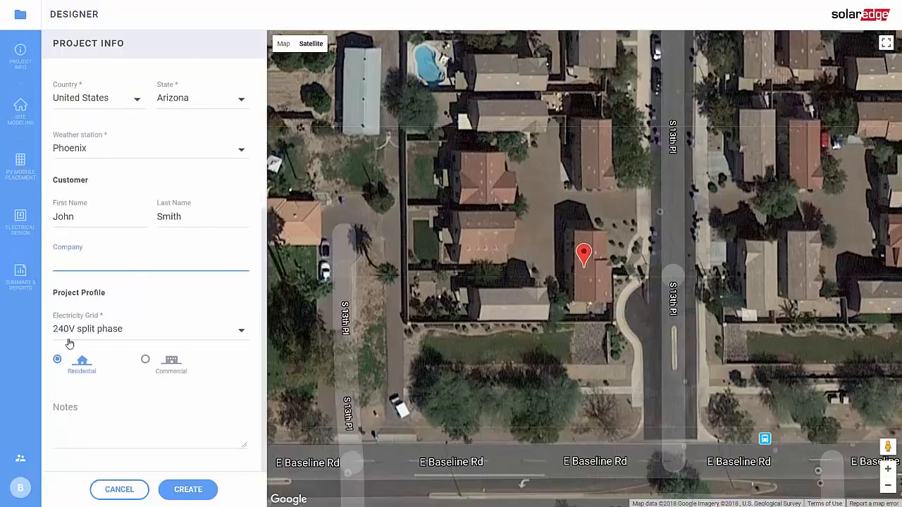
pyautogui.click(114, 331)
pyautogui.click(116, 355)
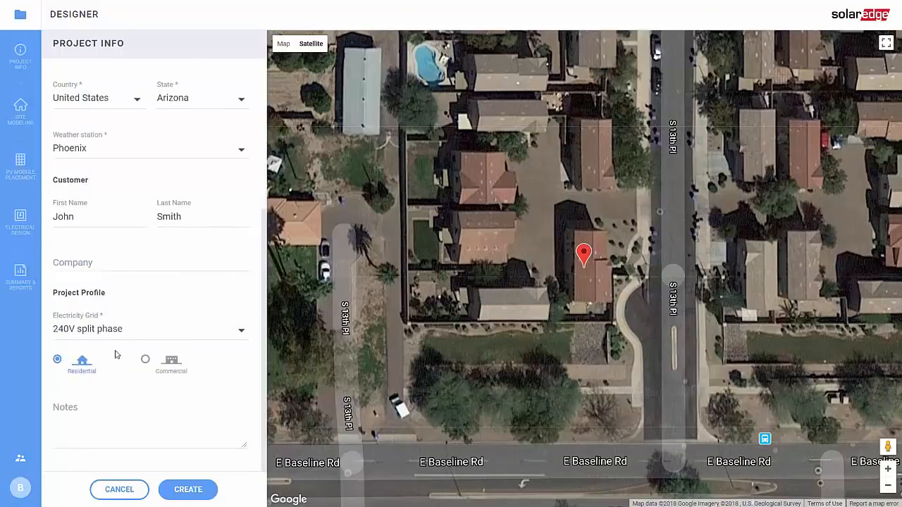
pyautogui.click(204, 494)
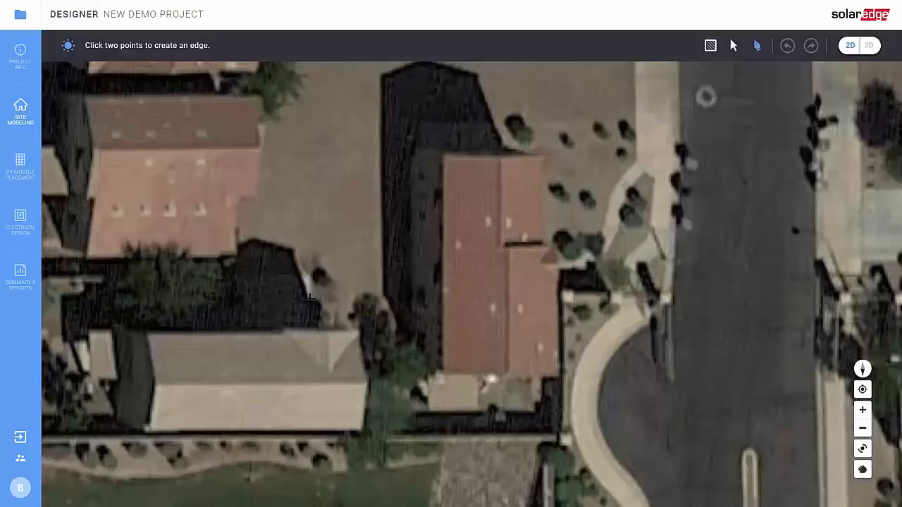
# Trace the closed roof outline with 23ft 7in, 19ft 2in, 10ft 4in, 12ft 4in, 28ft 8in and 25ft 7in edges.
pyautogui.scroll(1, 451, 163)
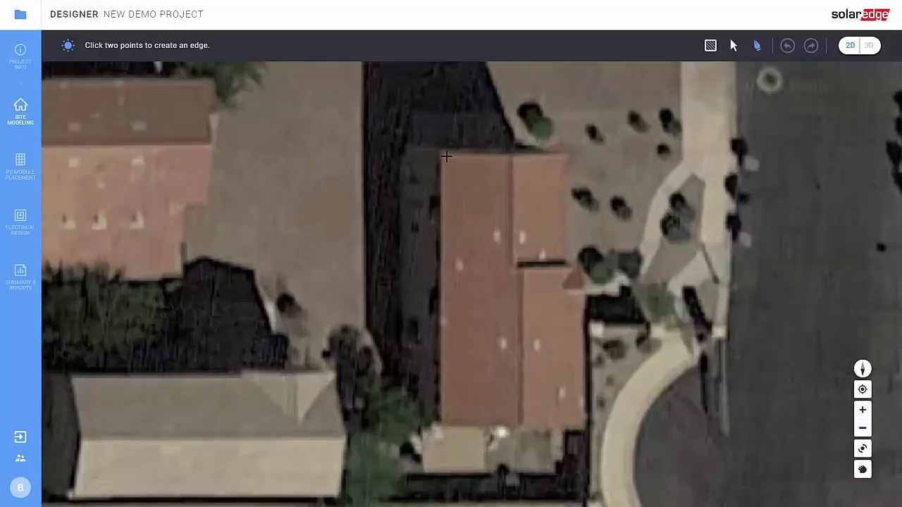
pyautogui.click(440, 153)
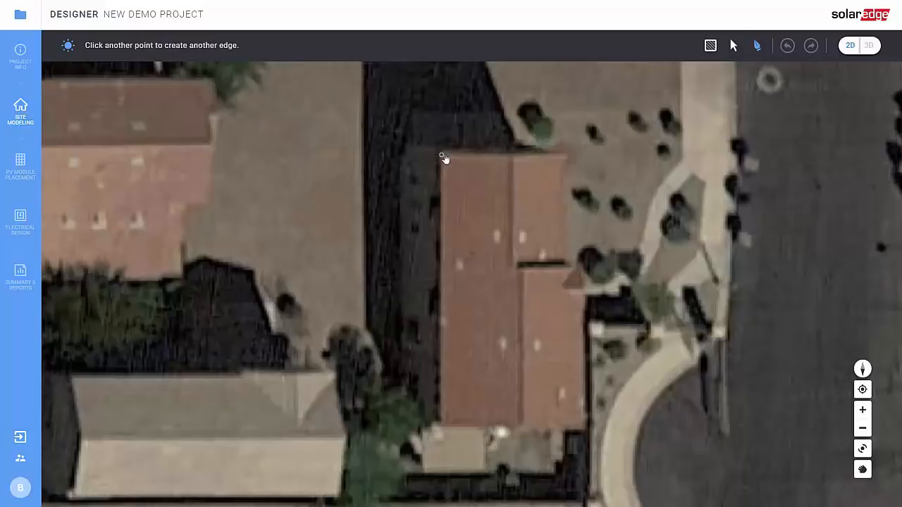
pyautogui.click(572, 155)
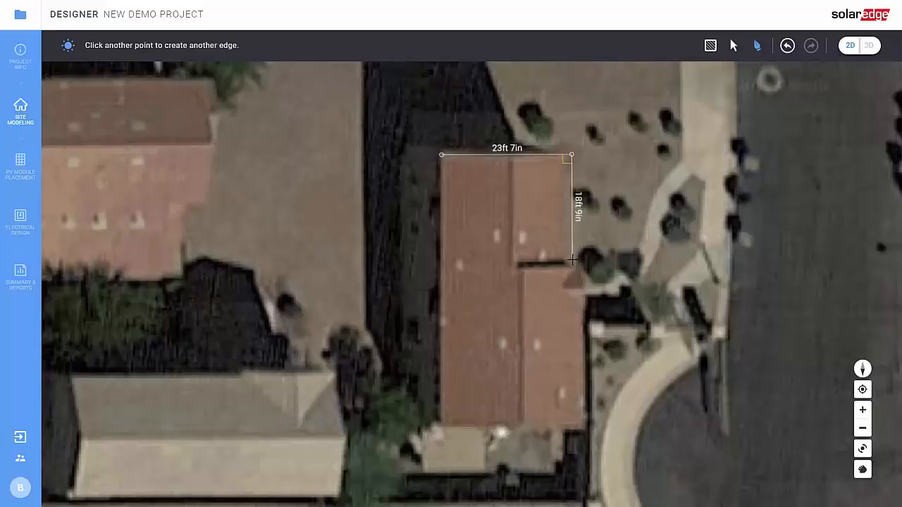
pyautogui.click(532, 265)
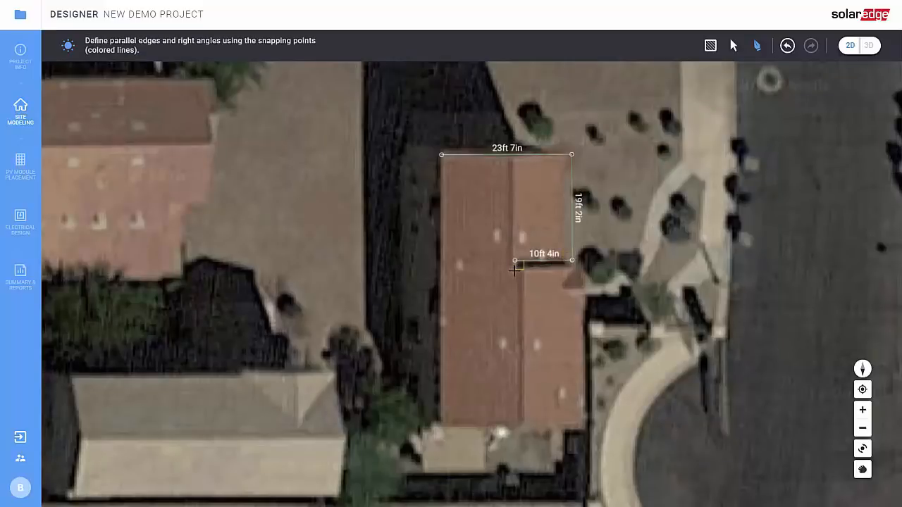
pyautogui.click(549, 268)
pyautogui.click(580, 276)
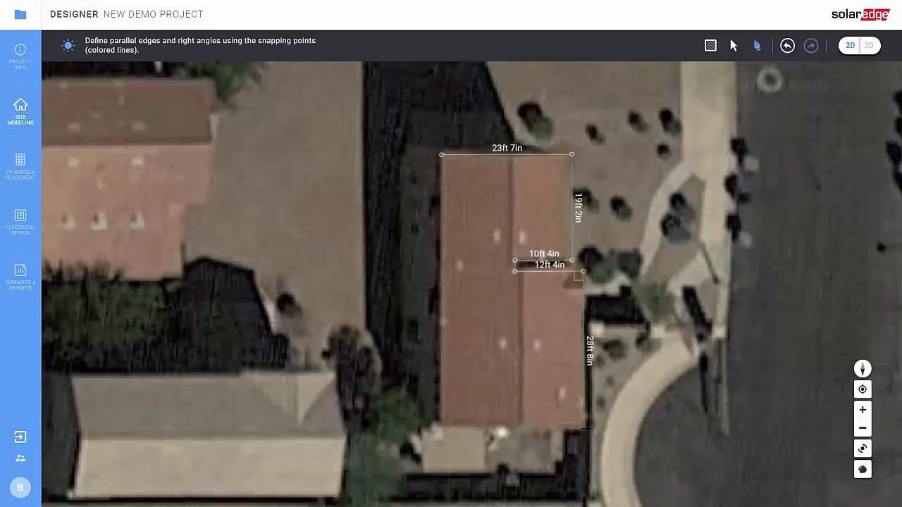
pyautogui.click(585, 429)
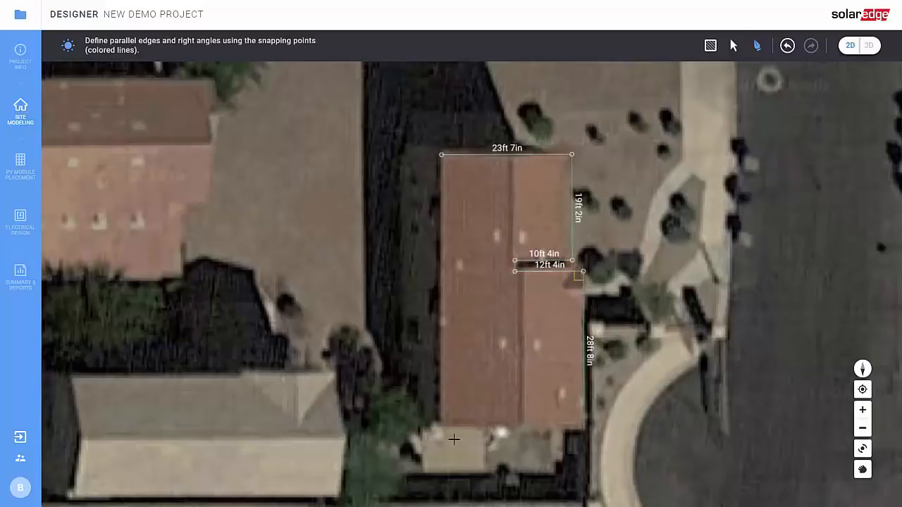
pyautogui.click(456, 319)
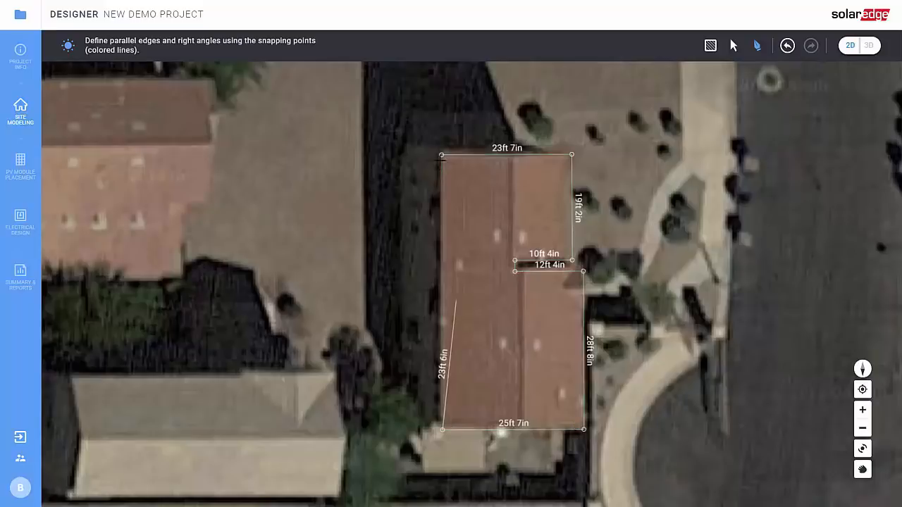
pyautogui.click(441, 156)
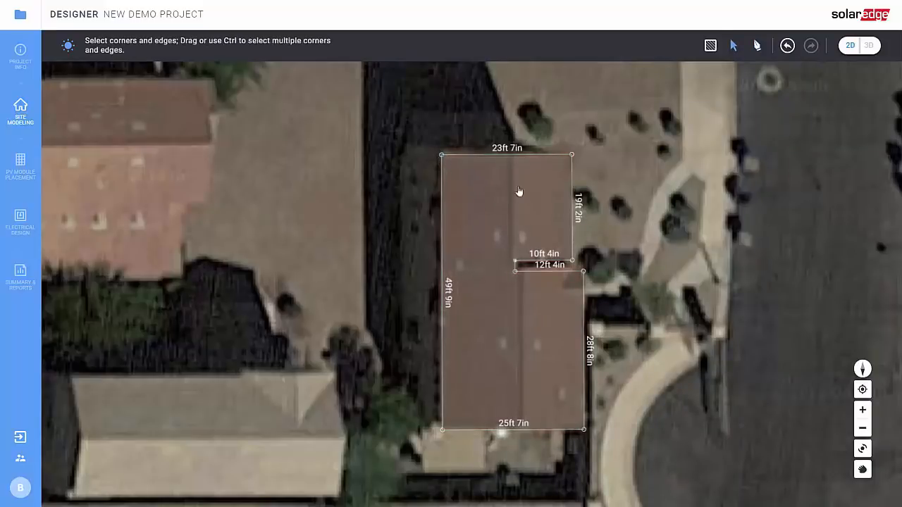
# Draw two dividing edges splitting the roof into three sections.
pyautogui.doubleClick(515, 261)
pyautogui.click(515, 155)
pyautogui.doubleClick(523, 275)
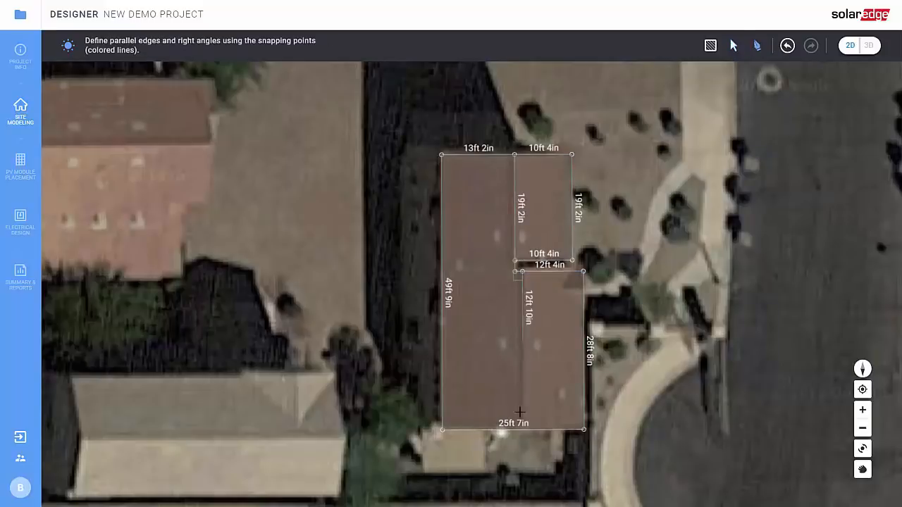
pyautogui.click(522, 429)
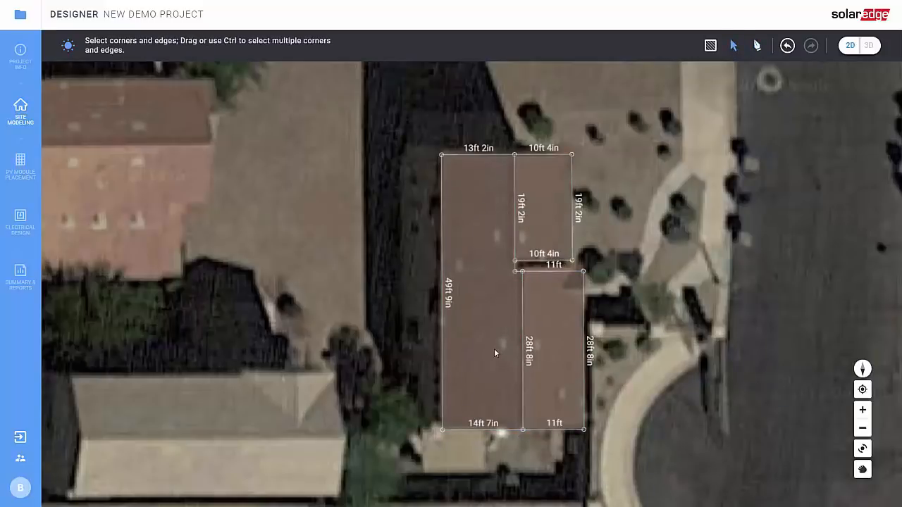
# Draw a small obstacle on the lower roof section.
pyautogui.click(710, 46)
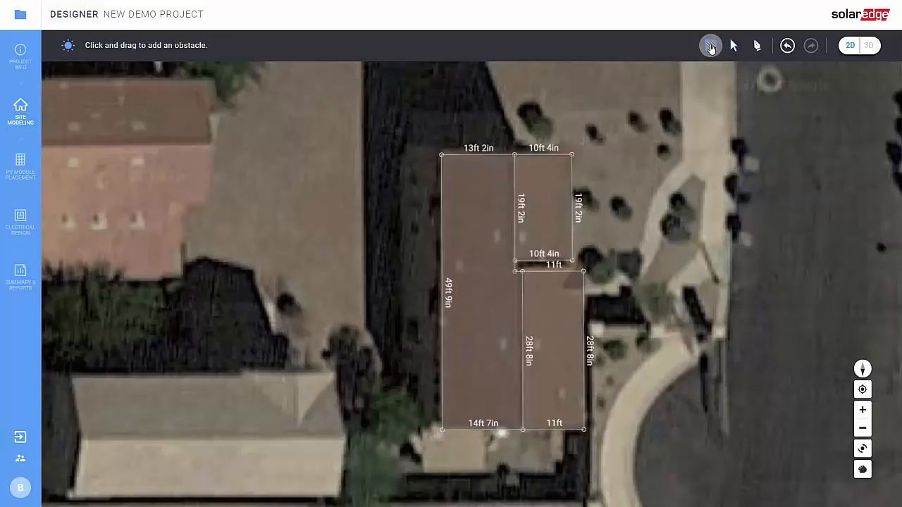
pyautogui.moveTo(498, 337); pyautogui.dragTo(508, 352)
pyautogui.click(710, 45)
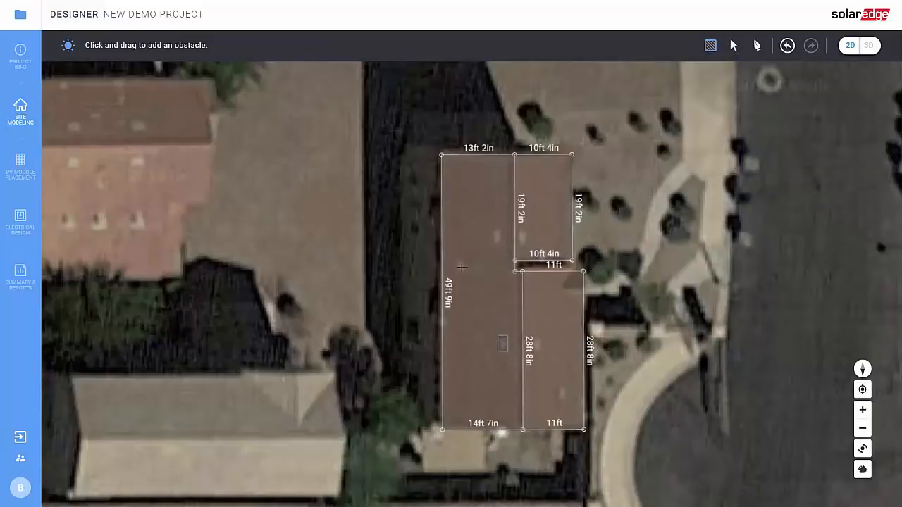
pyautogui.press('Escape')
# In 3D view, select the right roof face and raise its ridge to 11ft 1in.
pyautogui.click(869, 46)
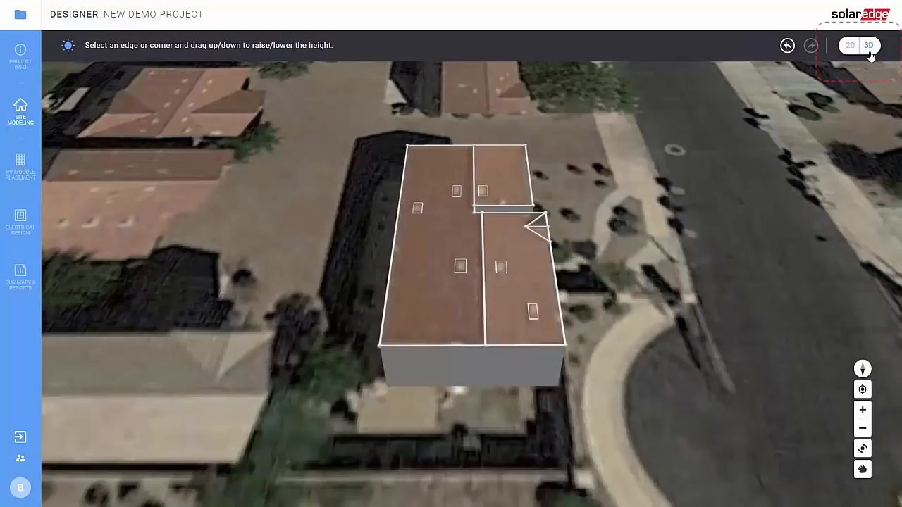
pyautogui.moveTo(597, 256); pyautogui.dragTo(462, 260)
pyautogui.click(508, 274)
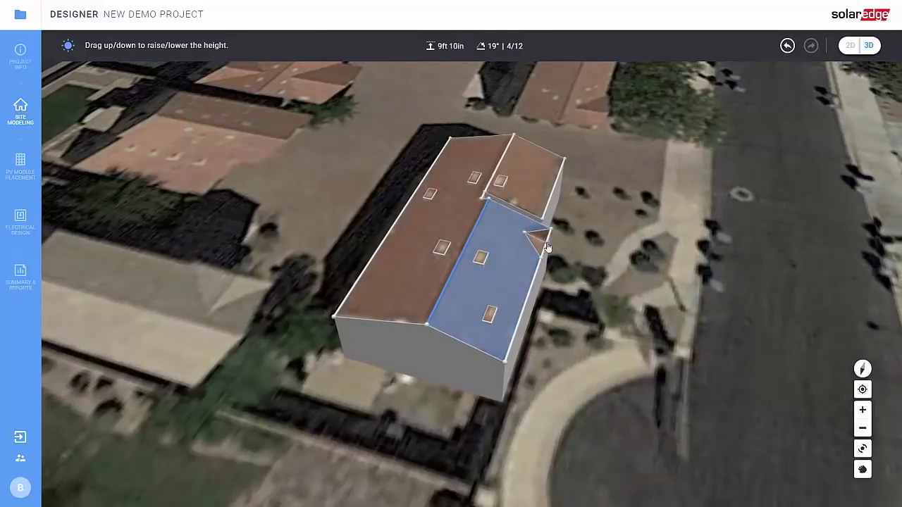
pyautogui.moveTo(553, 270); pyautogui.dragTo(403, 403, button='right')
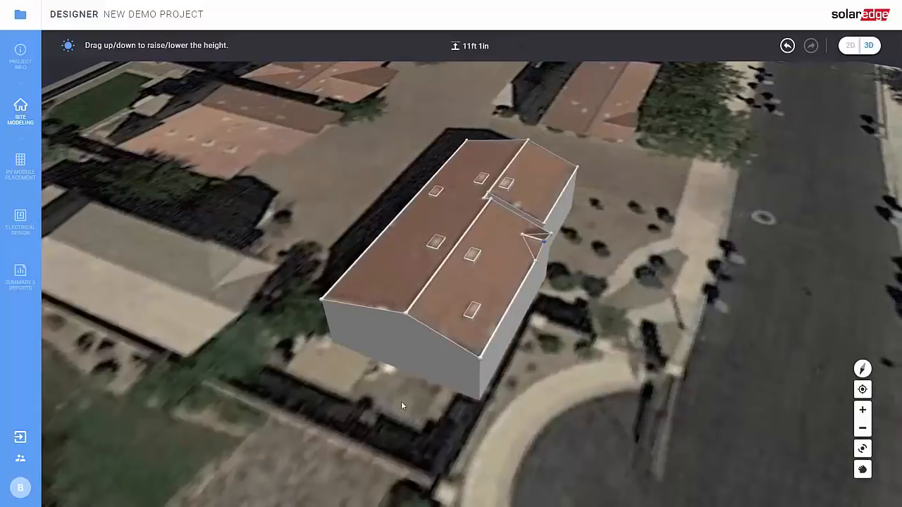
pyautogui.click(22, 169)
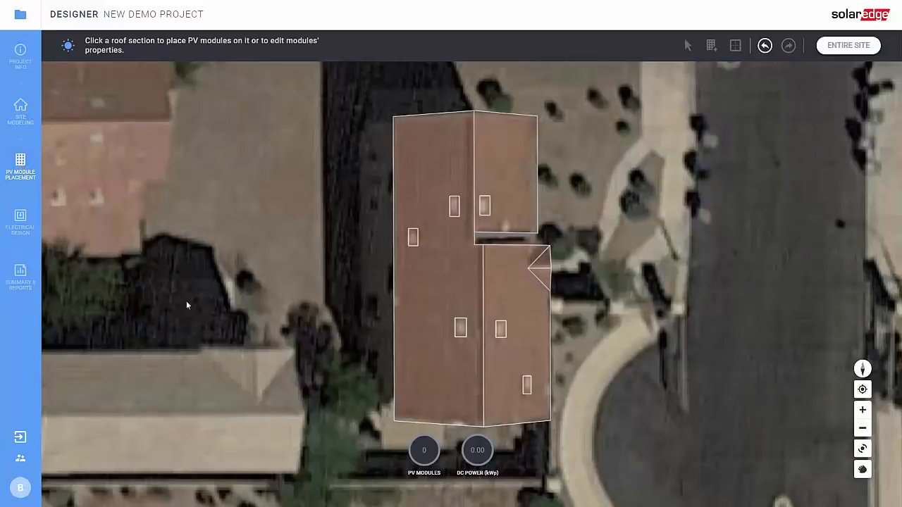
# On the large roof section, apply LG Electronics Inc. LG320N1C-G4 (Neon 2) modules with 1 in spacing.
pyautogui.click(447, 381)
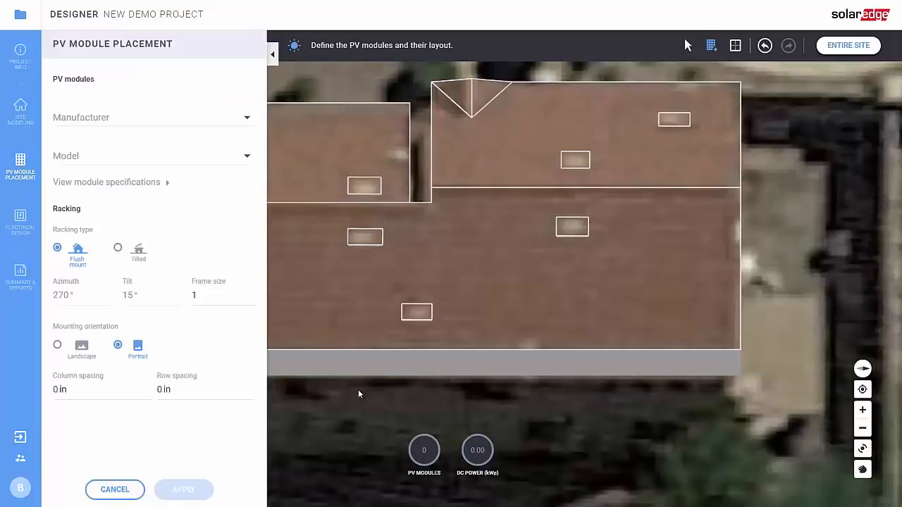
pyautogui.click(103, 118)
pyautogui.write('LG Electronics Inc.')
pyautogui.press('Return')
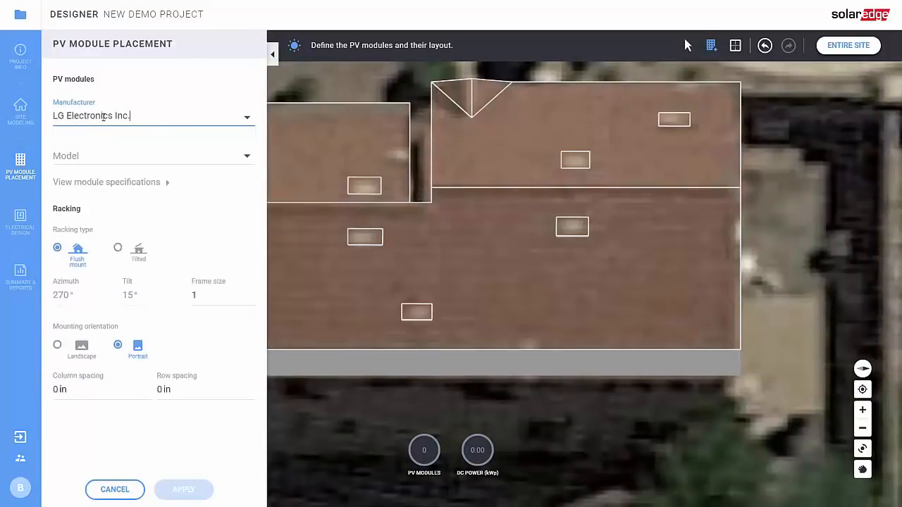
pyautogui.press('Tab')
pyautogui.write('320')
pyautogui.click(107, 202)
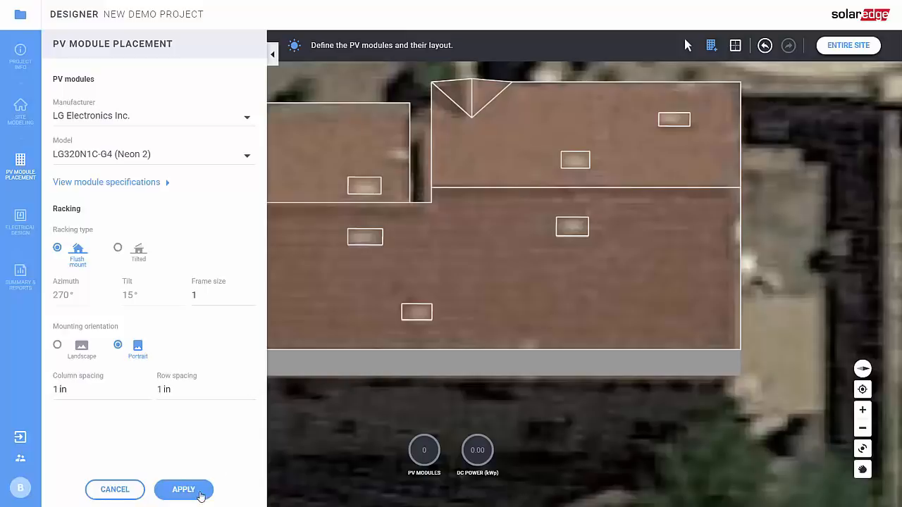
pyautogui.click(184, 489)
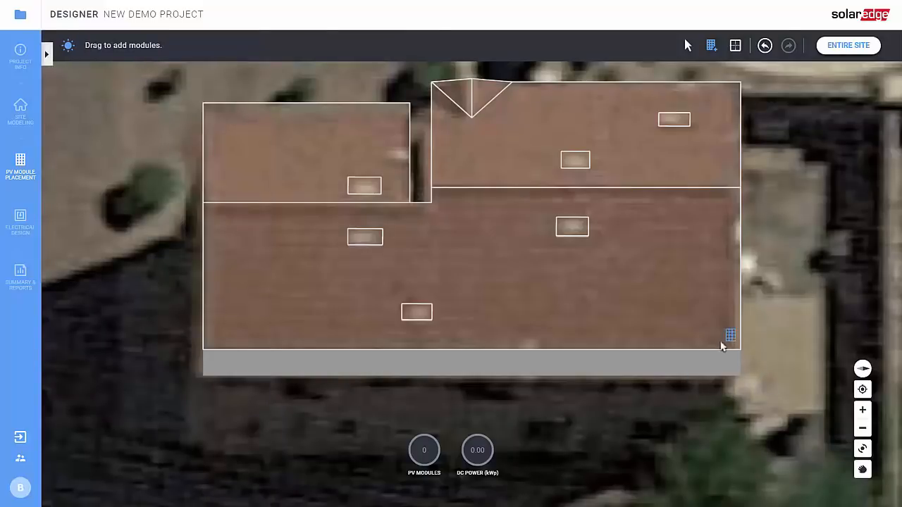
# Place an eight-module array on the main roof's right side with a 3 ft edge setback.
pyautogui.moveTo(727, 342); pyautogui.dragTo(542, 157)
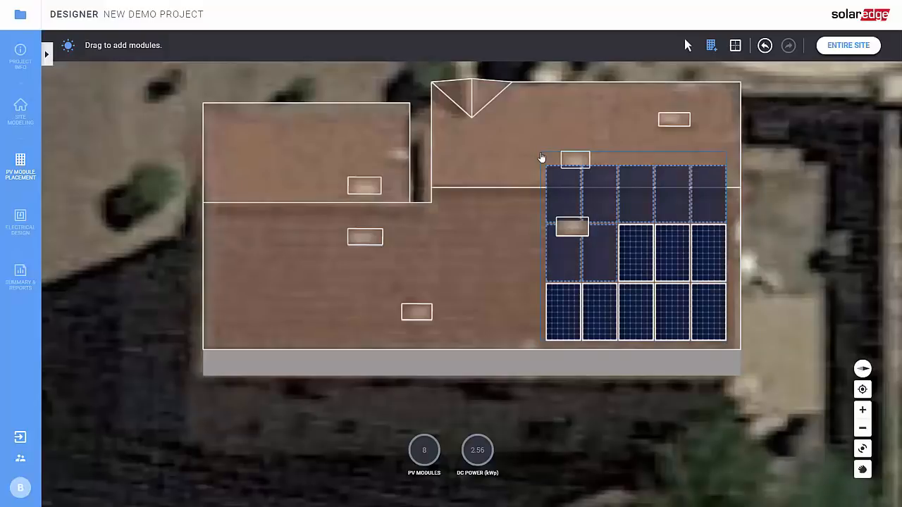
pyautogui.moveTo(542, 157); pyautogui.dragTo(542, 157)
pyautogui.scroll(1, 770, 280)
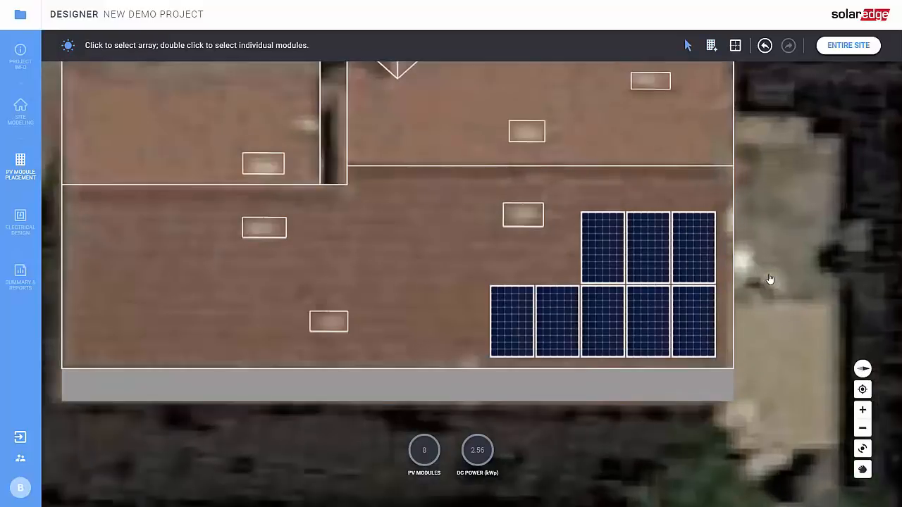
pyautogui.scroll(1, 744, 278)
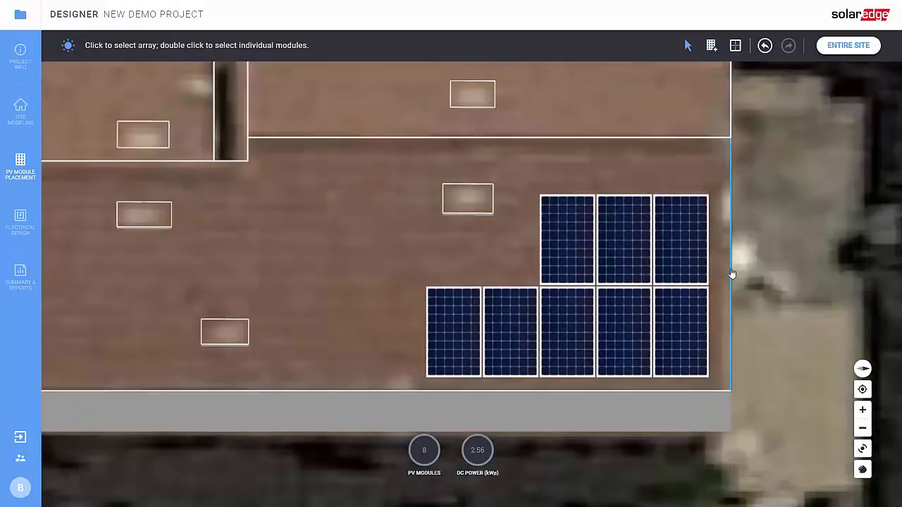
pyautogui.moveTo(731, 275); pyautogui.dragTo(680, 273)
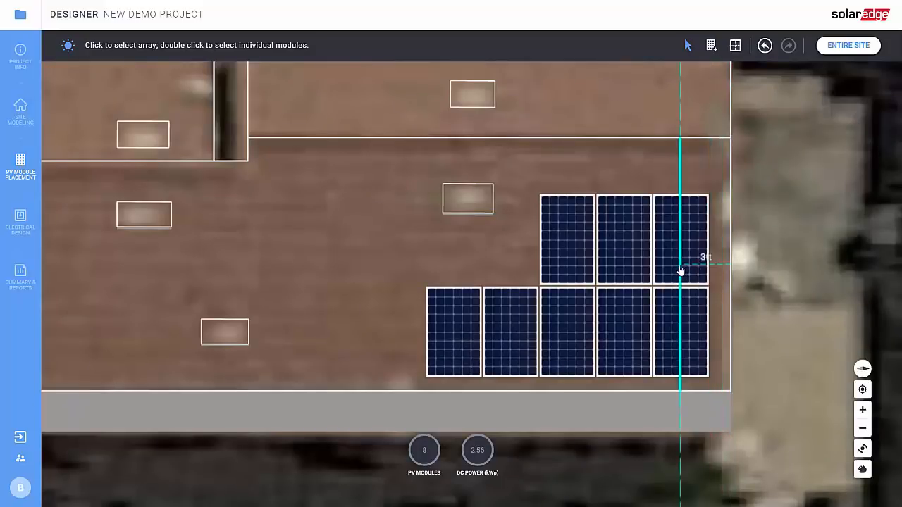
# Move the array and stretch it left across the roof face to 20 modules.
pyautogui.click(609, 302)
pyautogui.moveTo(570, 296)
pyautogui.mouseDown()
pyautogui.moveTo(542, 304)
pyautogui.moveTo(540, 327)
pyautogui.moveTo(559, 298)
pyautogui.mouseUp()
pyautogui.scroll(-1, 335, 316)
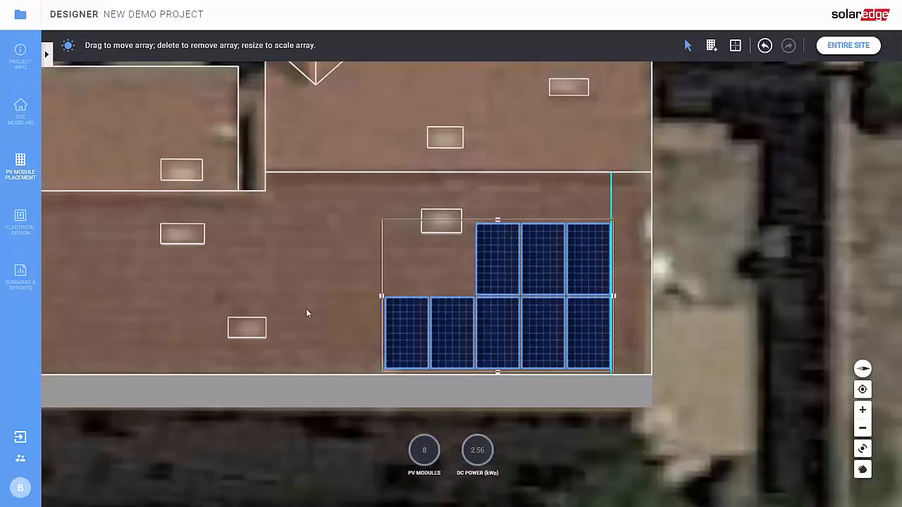
pyautogui.moveTo(342, 320); pyautogui.dragTo(459, 306, button='right')
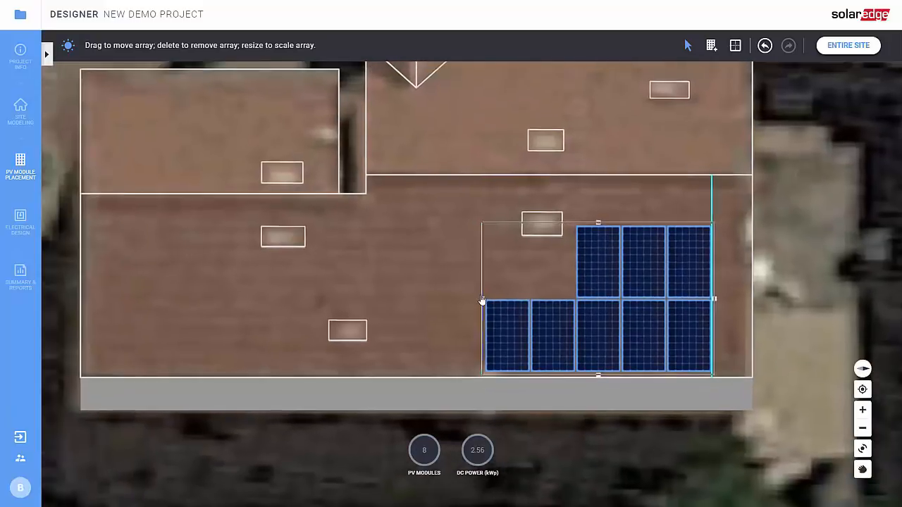
pyautogui.moveTo(427, 308); pyautogui.dragTo(145, 287)
pyautogui.scroll(2, 78, 289)
pyautogui.scroll(-5, 676, 364)
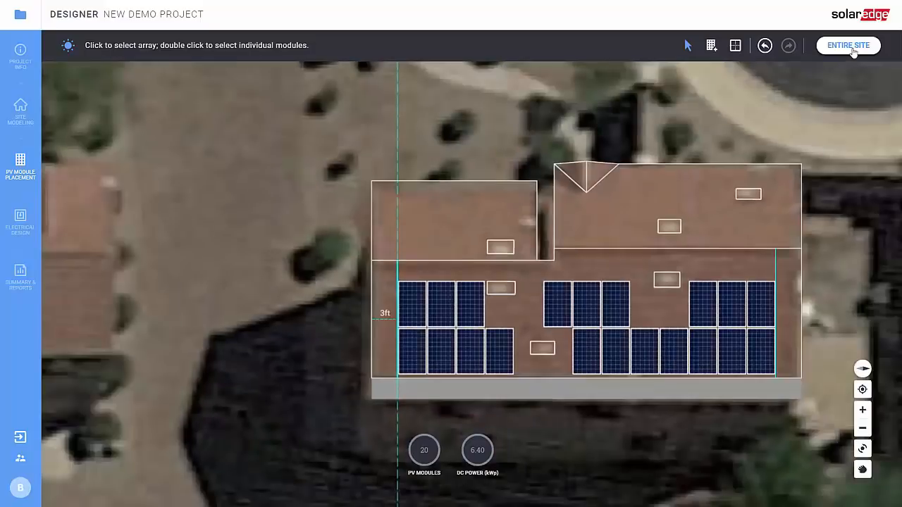
# Add modules across the grey second roof face, reaching 28 modules and 8.96 kWp.
pyautogui.click(849, 45)
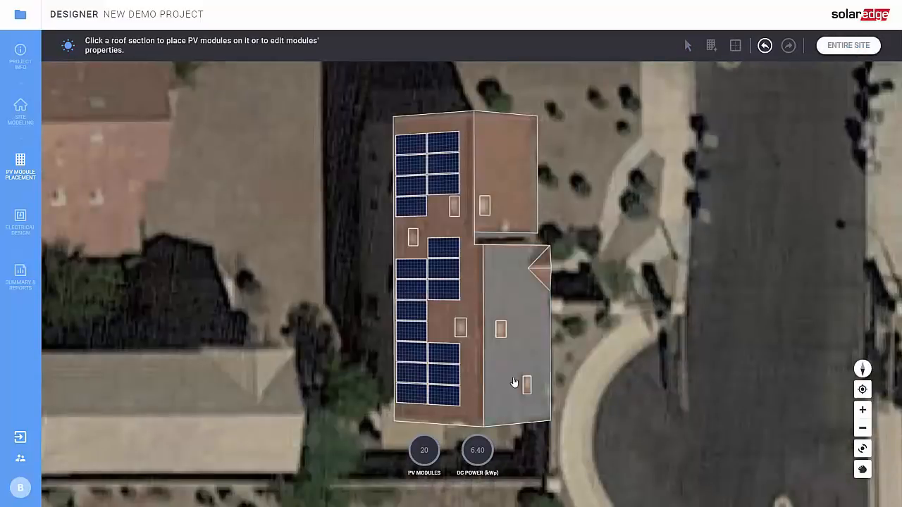
pyautogui.click(513, 383)
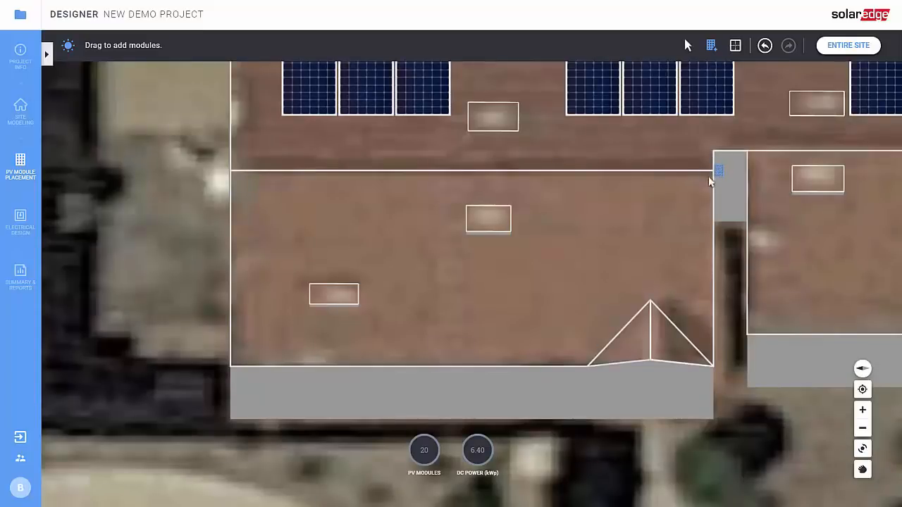
pyautogui.moveTo(710, 182); pyautogui.dragTo(238, 407)
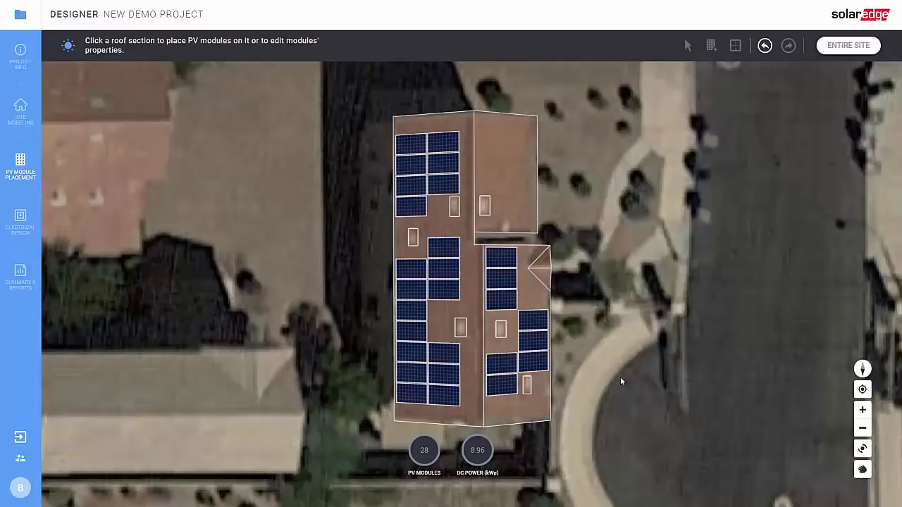
pyautogui.moveTo(621, 378); pyautogui.dragTo(632, 382, button='middle')
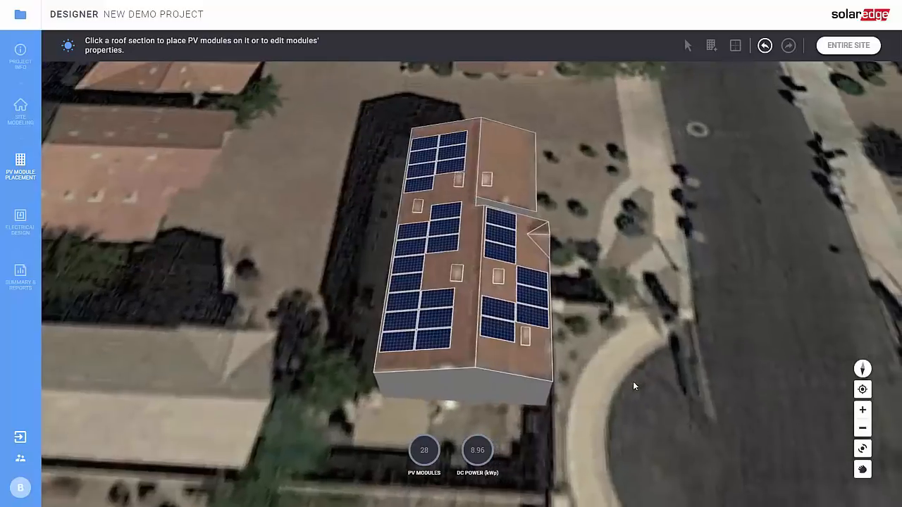
pyautogui.click(20, 215)
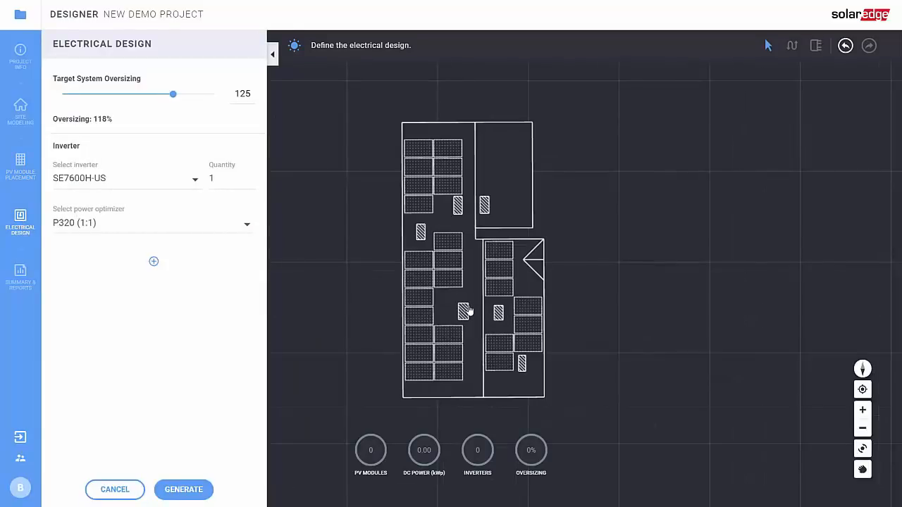
# Set target oversizing to 150% and generate the design with one SE6000H-US inverter.
pyautogui.scroll(1, 467, 312)
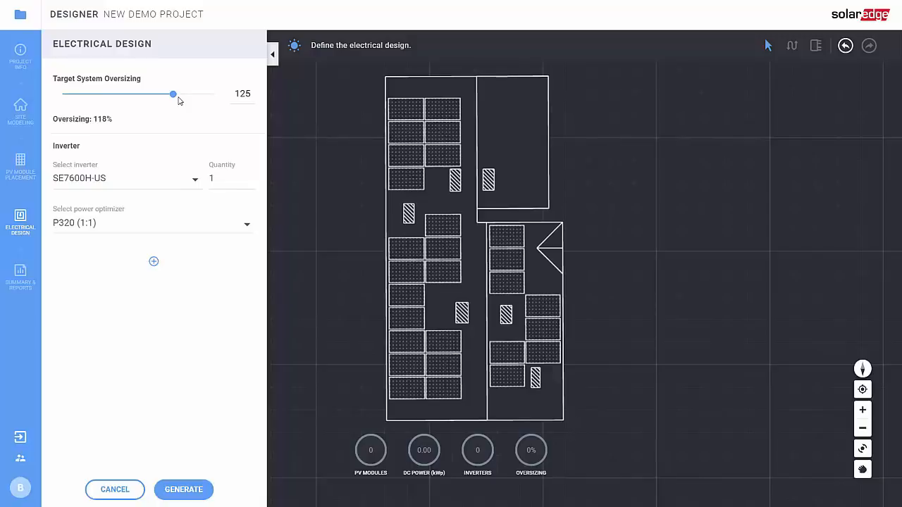
pyautogui.moveTo(178, 100); pyautogui.dragTo(205, 95)
pyautogui.click(206, 491)
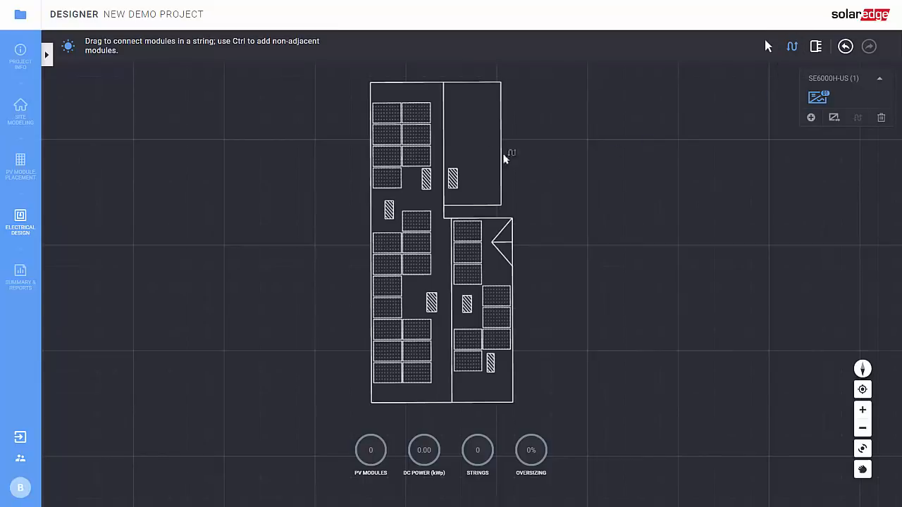
# Build two strings of 14 modules each, from the top-left and bottom-left modules, reaching 149% oversizing.
pyautogui.click(385, 115)
pyautogui.moveTo(384, 115)
pyautogui.mouseDown()
pyautogui.moveTo(376, 226)
pyautogui.moveTo(386, 312)
pyautogui.moveTo(425, 298)
pyautogui.moveTo(417, 112)
pyautogui.mouseUp()
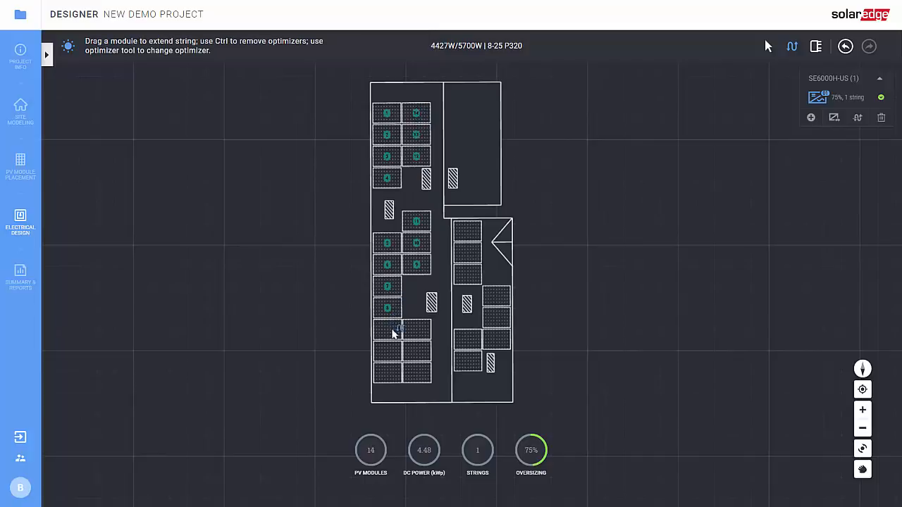
pyautogui.click(387, 374)
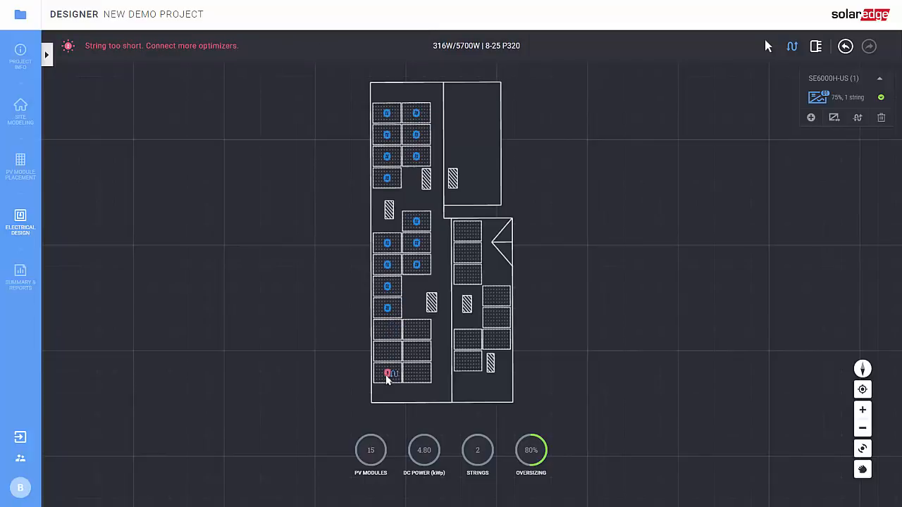
pyautogui.moveTo(387, 378)
pyautogui.mouseDown()
pyautogui.moveTo(395, 334)
pyautogui.moveTo(418, 332)
pyautogui.moveTo(418, 379)
pyautogui.moveTo(469, 360)
pyautogui.moveTo(472, 236)
pyautogui.moveTo(483, 233)
pyautogui.moveTo(497, 280)
pyautogui.moveTo(495, 355)
pyautogui.moveTo(506, 359)
pyautogui.mouseUp()
pyautogui.press('Escape')
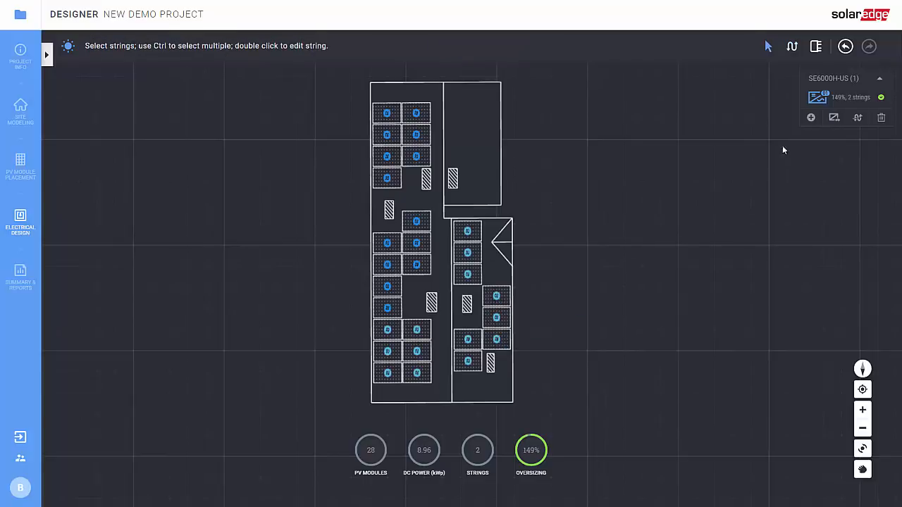
pyautogui.moveTo(825, 98)
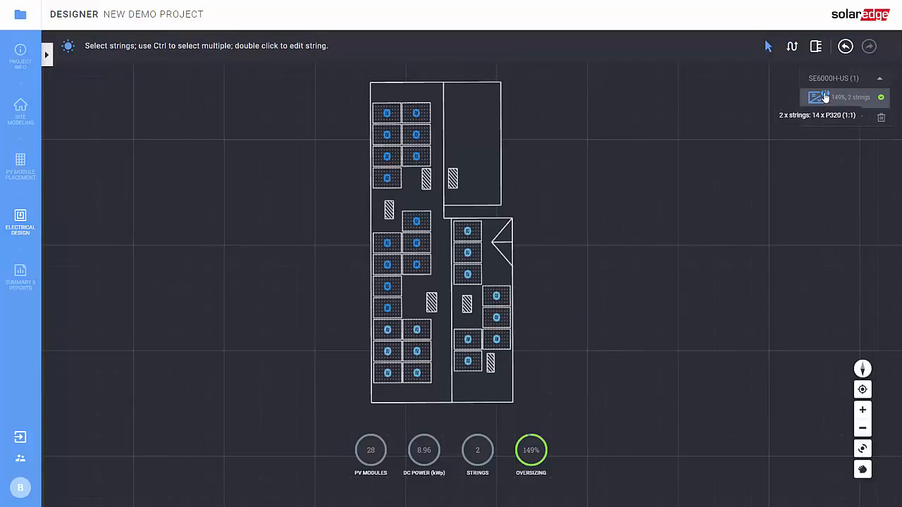
# Open Summary & Reports and scroll through the 8.96 kWp, 14.80 MWh project summary.
pyautogui.click(20, 285)
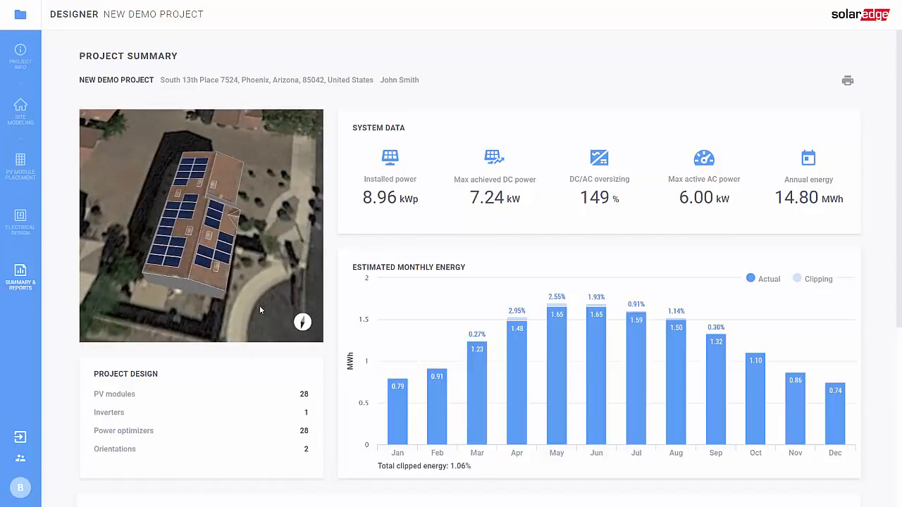
pyautogui.scroll(-1, 447, 391)
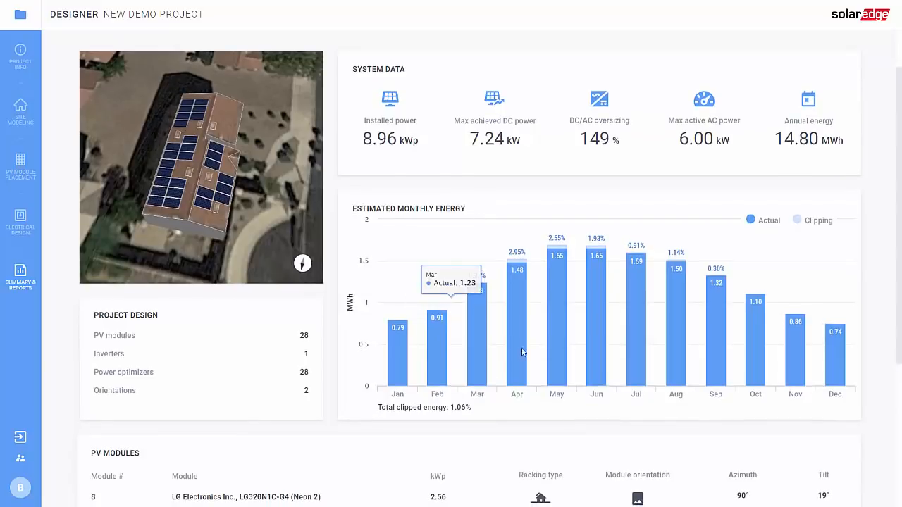
pyautogui.scroll(-4, 773, 387)
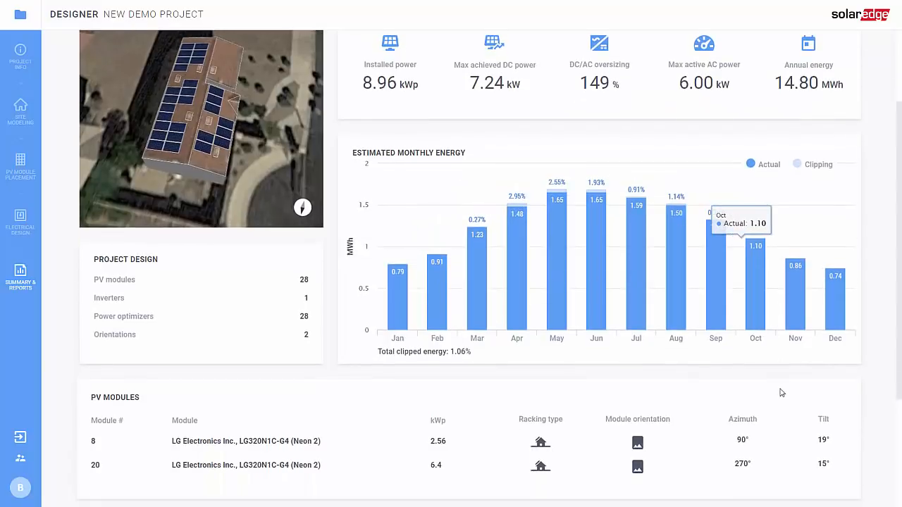